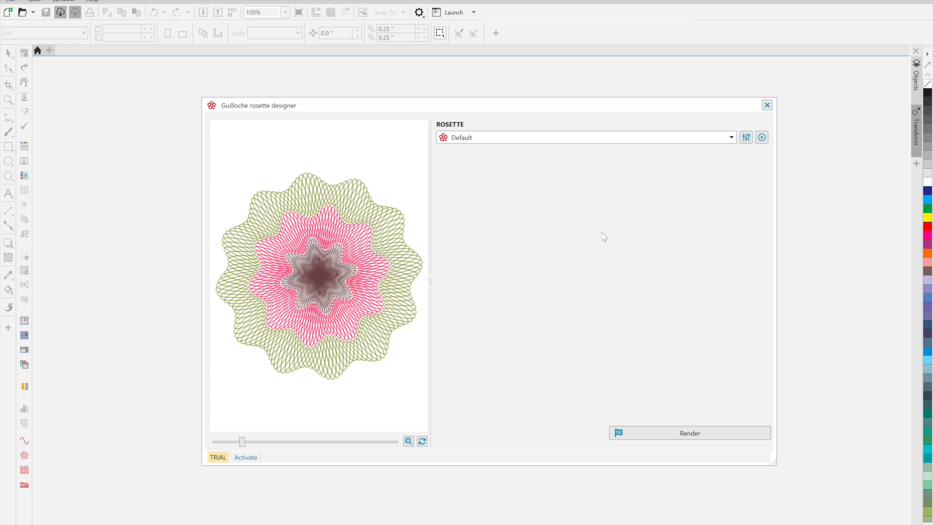
Create a new rosette and make the root layer's inner base a polygon with adjustable concavity, 0.2 in wide and 0.2 in high
click(762, 138)
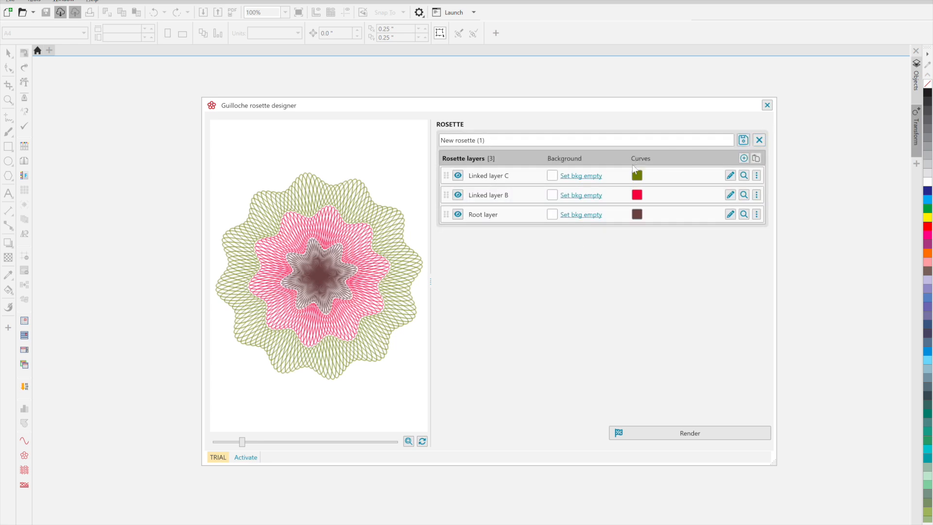
click(731, 215)
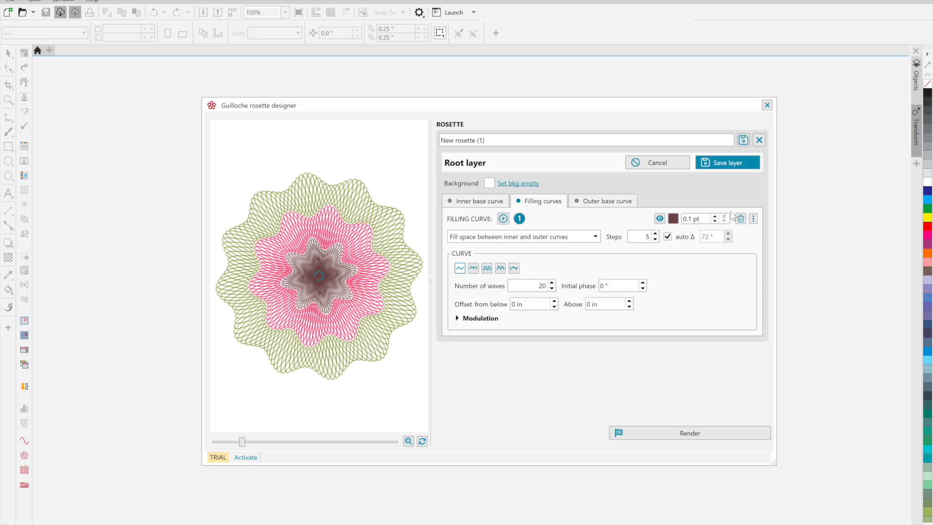
click(489, 204)
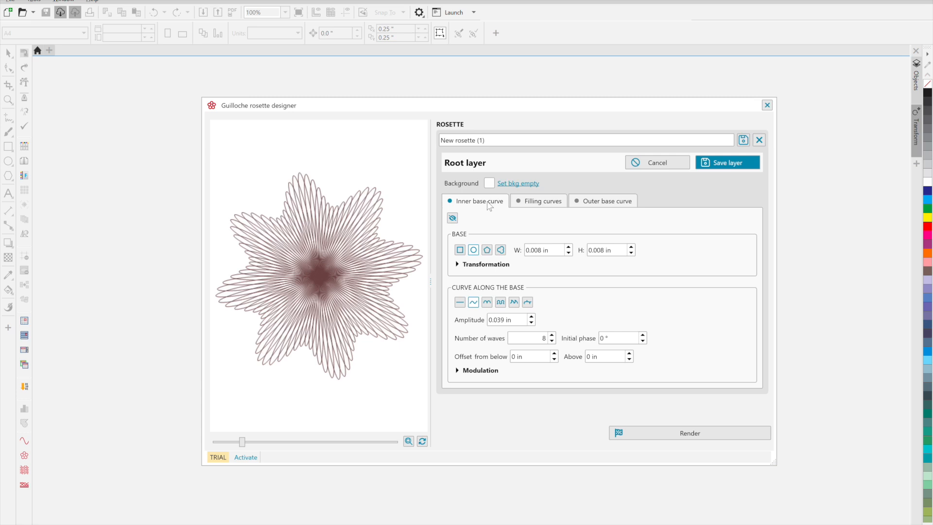
click(500, 250)
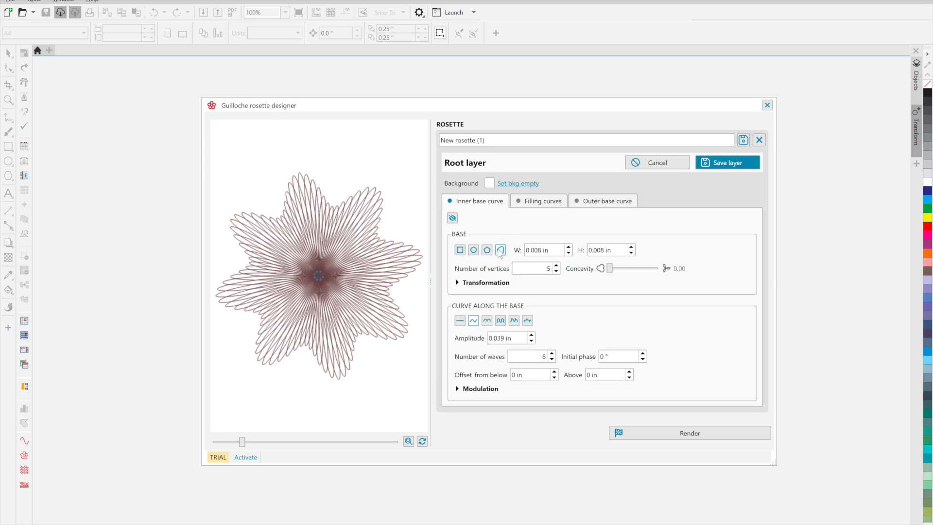
double_click(542, 248)
text(0.2)
key(Tab)
text(0.2)
key(Tab)
Give the inner base 4 vertices and a concavity of about 0.57, with a straight curve along the base
click(557, 272)
drag(610, 268, 638, 271)
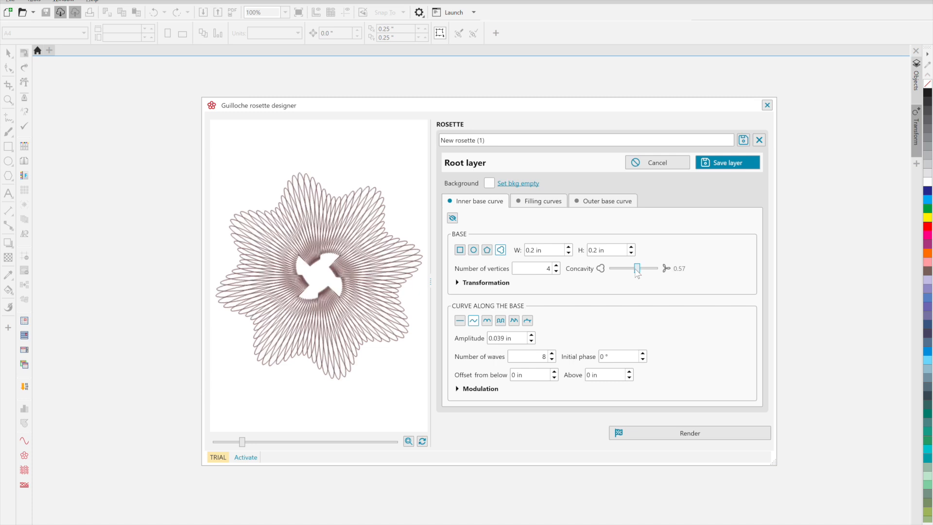
click(459, 320)
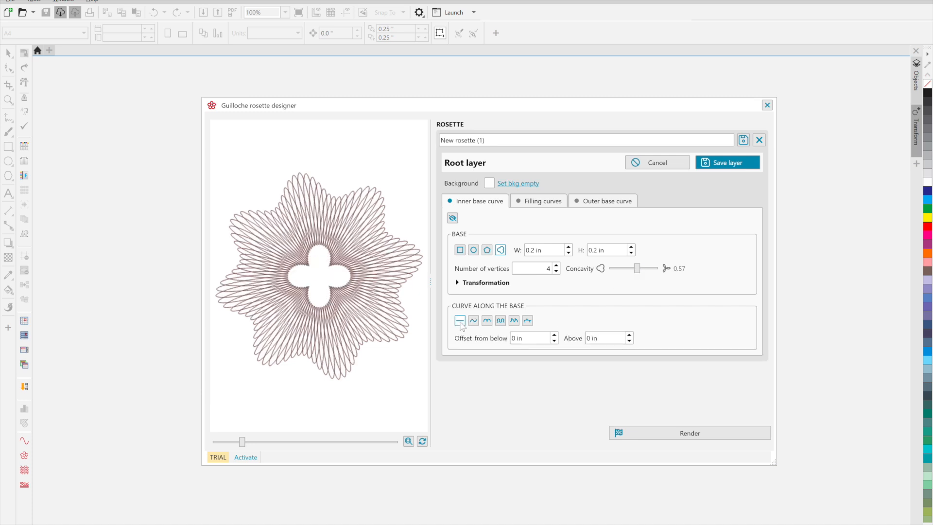
Set the root layer's outer base curve to 0.3 in additional width and 0.3 in additional height relative to the inner curve
click(586, 201)
click(616, 270)
key(BackSpace)
key(BackSpace)
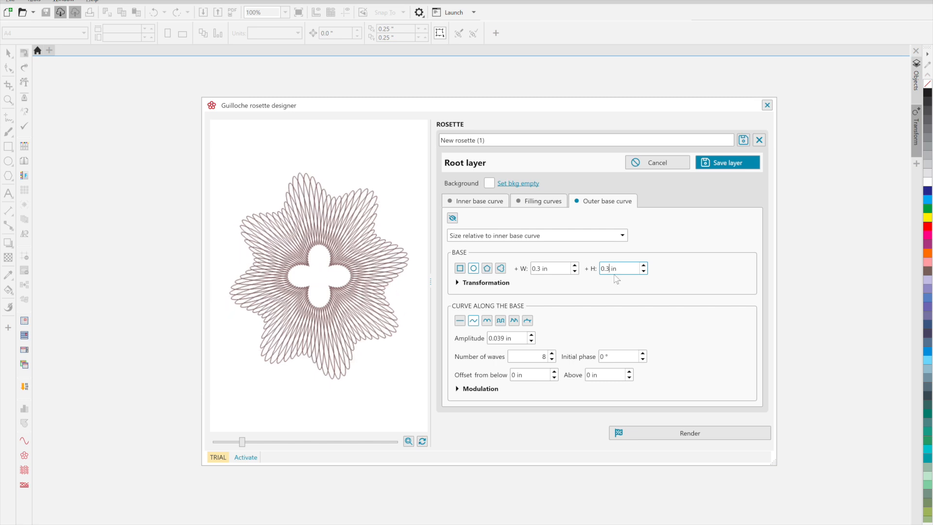
Make the root layer's outer base a concave polygon with 4 vertices, about 0.38 concavity and a straight curve along it
click(500, 269)
double_click(543, 286)
text(4)
drag(610, 287, 628, 290)
click(459, 339)
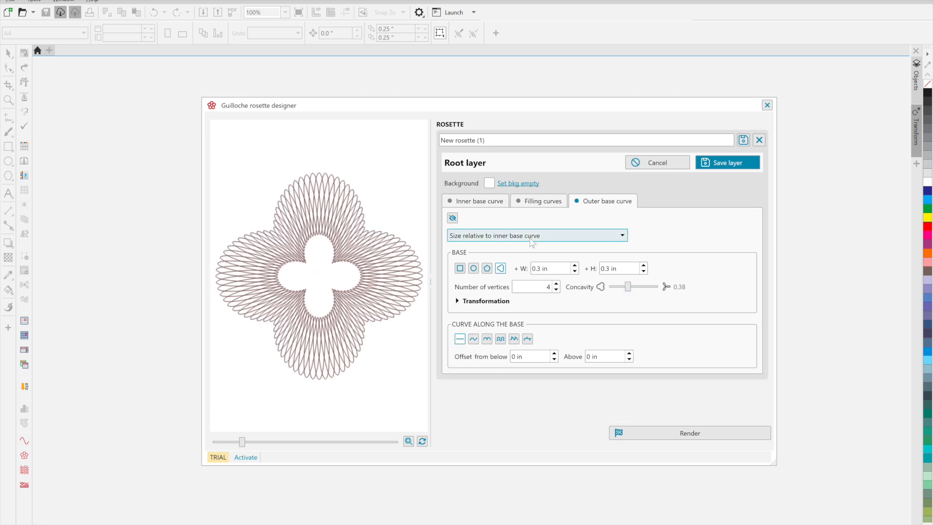
Recolour the root layer's filling curve purple
click(540, 201)
click(673, 219)
drag(416, 328, 426, 328)
click(533, 383)
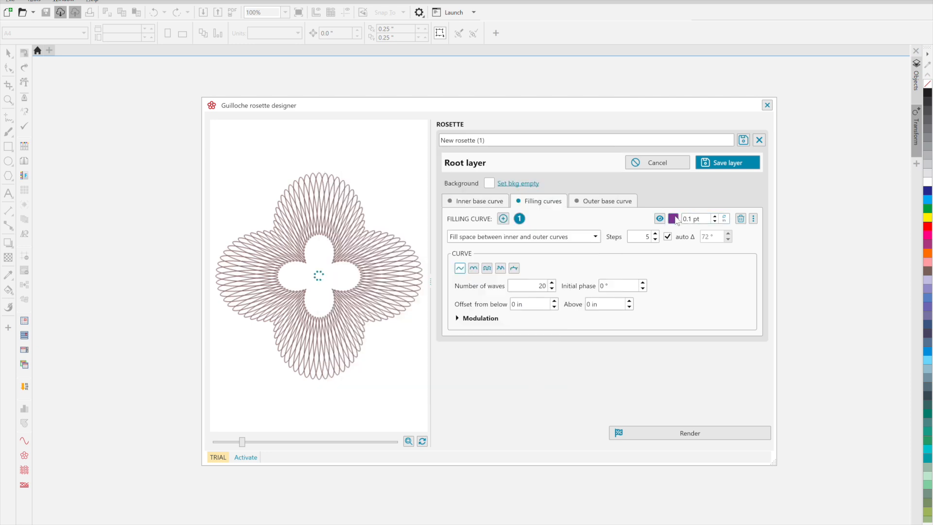
Show the root layer's outer base curve as a 0.8 pt outline coloured C:40 M:100 Y:0 K:0
click(604, 202)
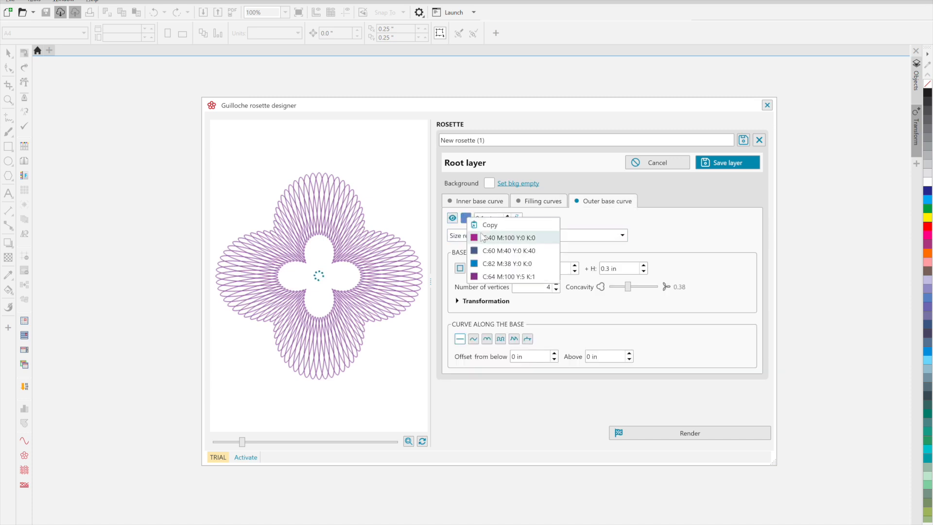
click(484, 218)
key(BackSpace)
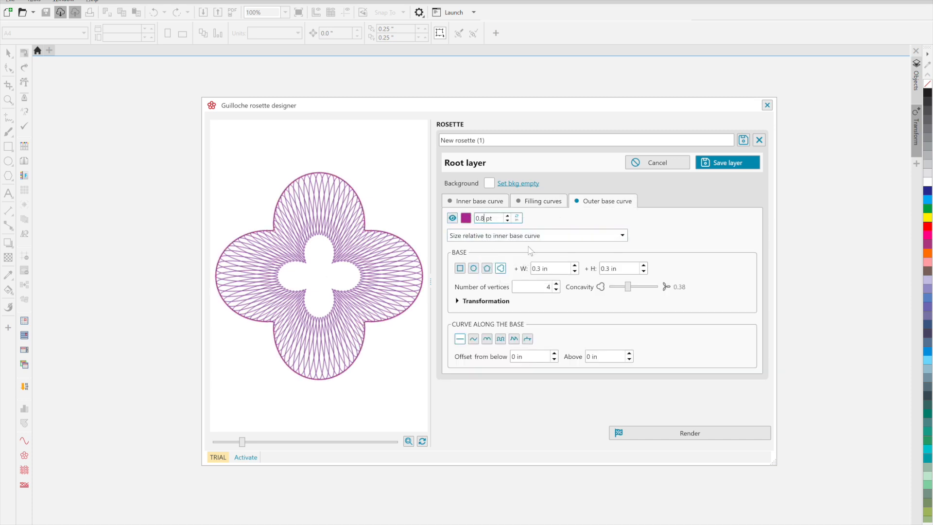
Set the root layer's filling curve offset from above to 0.02 in and save the layer
click(543, 202)
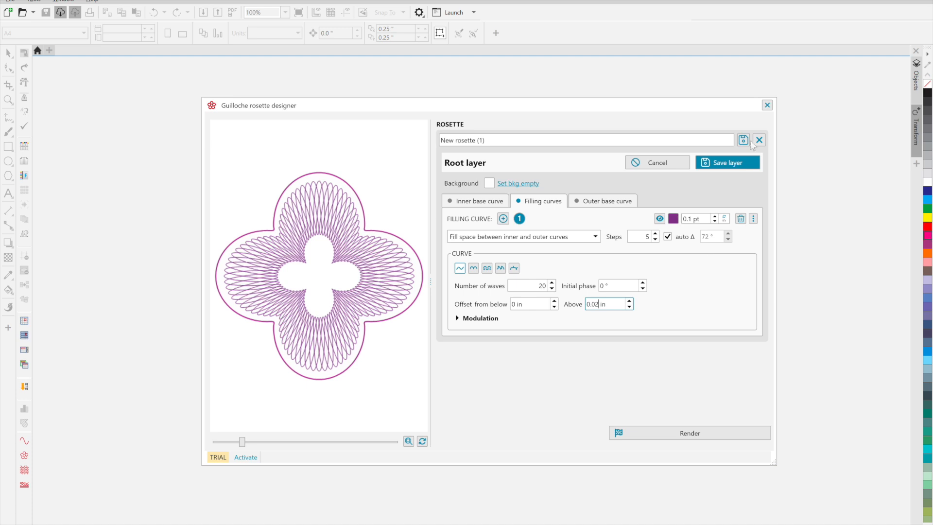
click(723, 163)
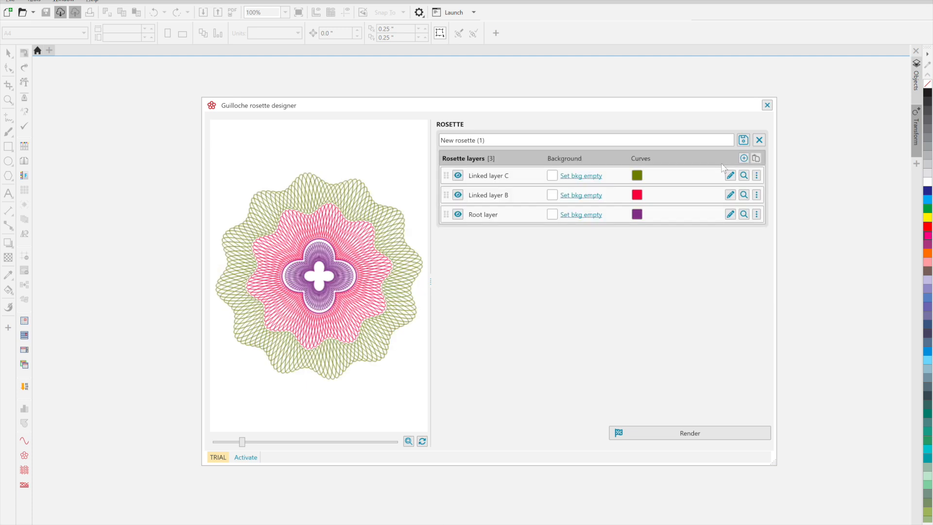
Set Linked layer B's indent from the previous layer to 0.03 in and make its filling curve blue at 0.3 pt
click(730, 194)
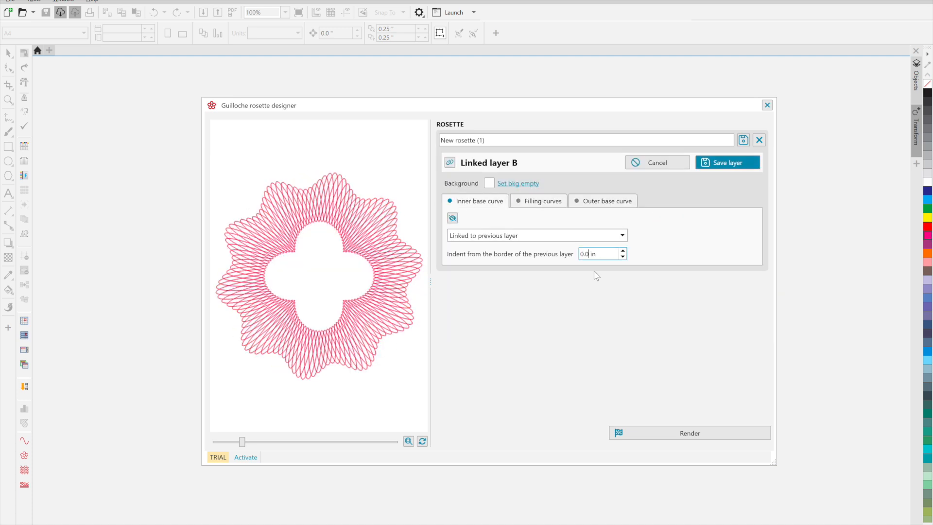
text(3)
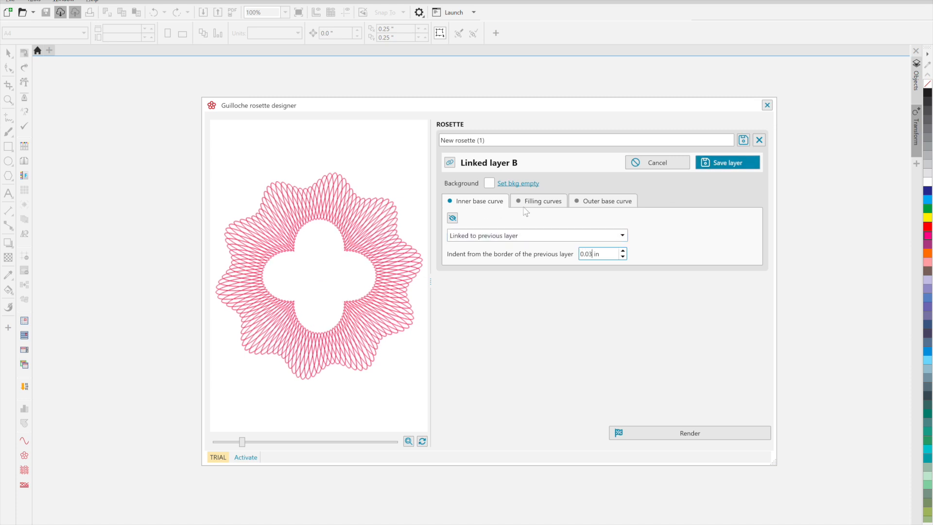
click(528, 204)
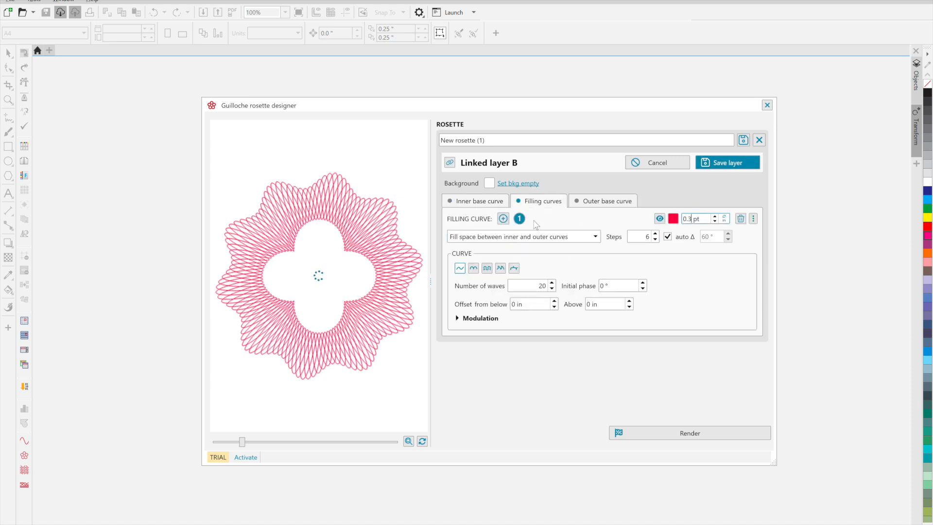
click(673, 218)
click(689, 267)
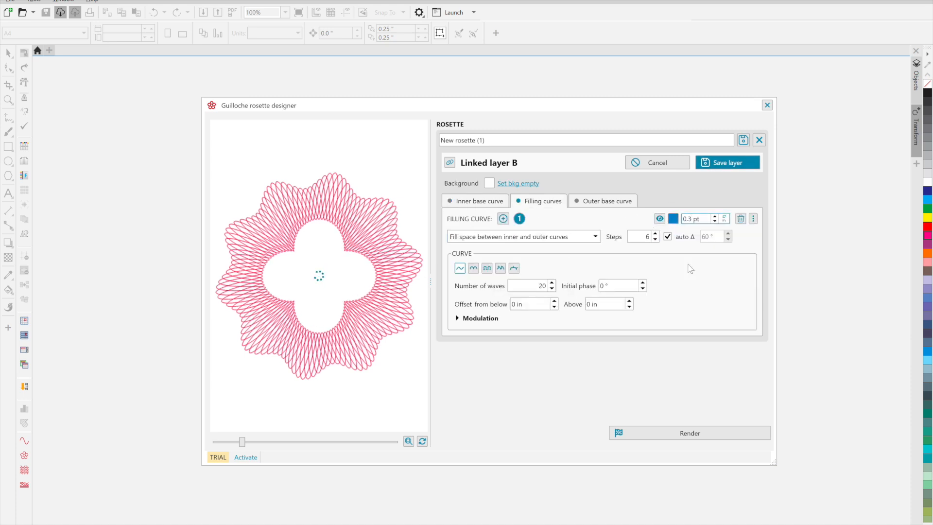
Fill Linked layer B with a 16-step blend from inner to outer base curves using straight curves
click(583, 237)
click(581, 248)
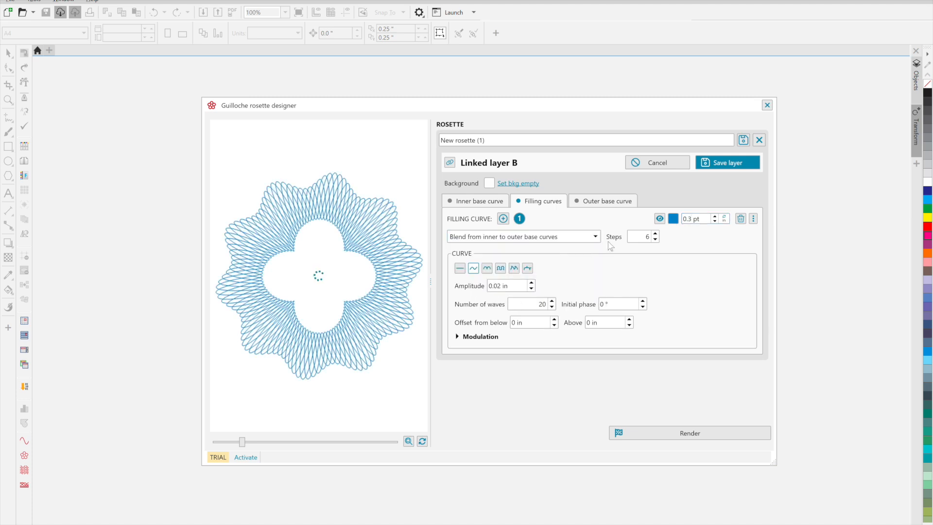
double_click(644, 237)
text(16)
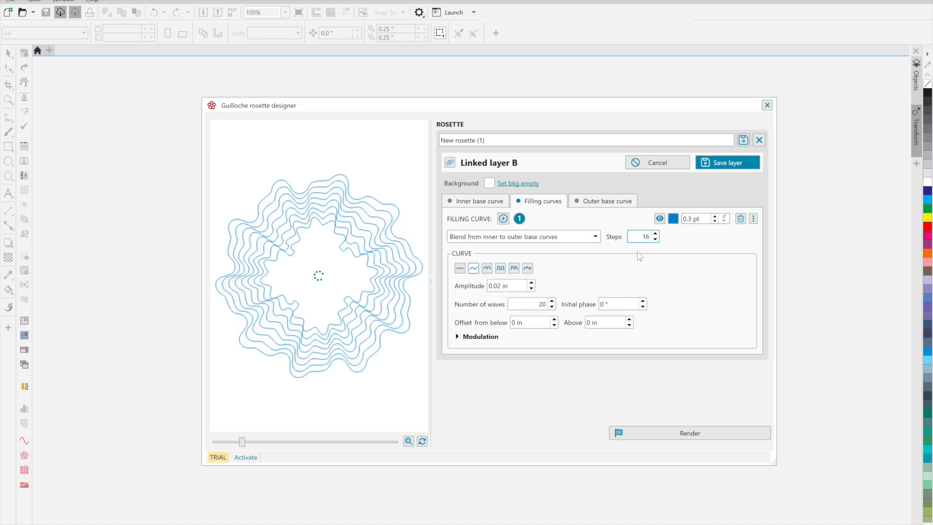
click(459, 268)
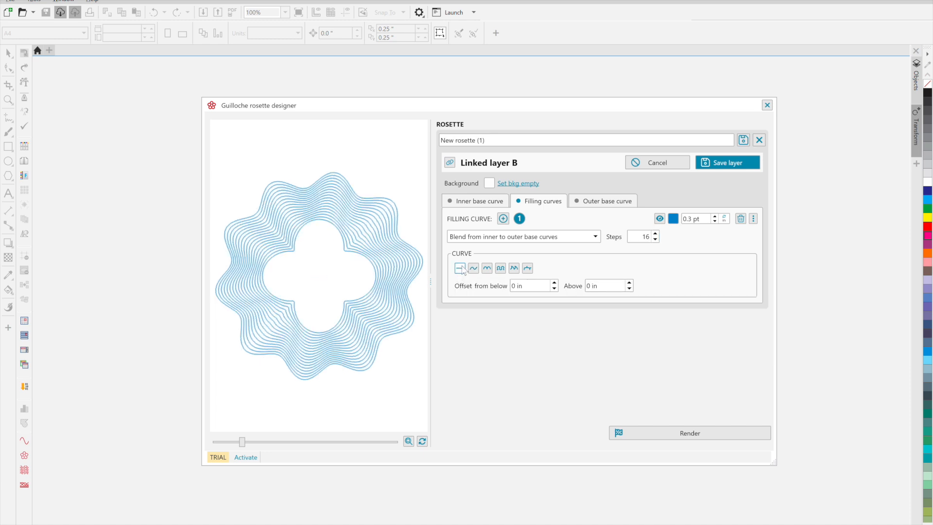
Set Linked layer B's outer base curve to 0.4 in additional width and 0.4 in additional height
click(593, 204)
drag(548, 268, 537, 269)
text(4)
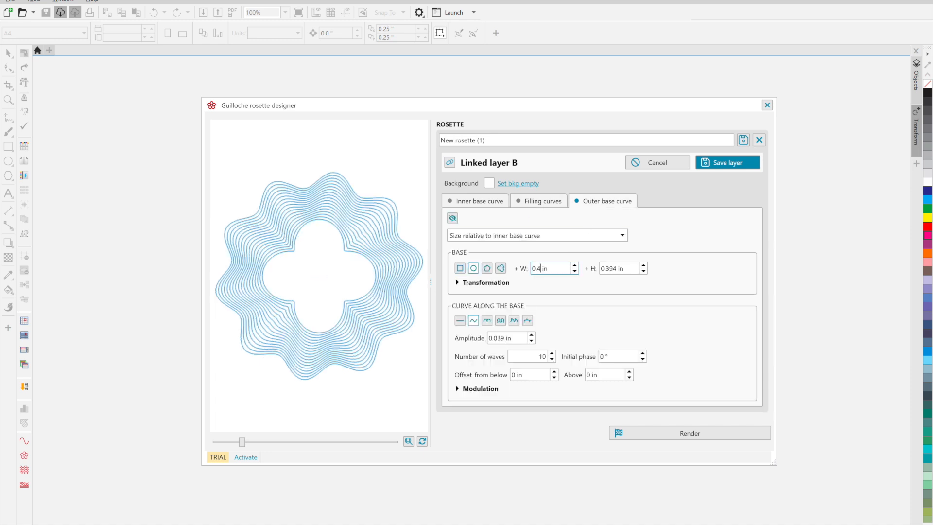
drag(618, 268, 607, 268)
text(4)
Make Linked layer B's outer base a straight-edged concave polygon with 10 vertices and about 0.33 concavity, and save the layer
click(500, 269)
double_click(549, 288)
text(10)
drag(610, 287, 627, 288)
click(460, 338)
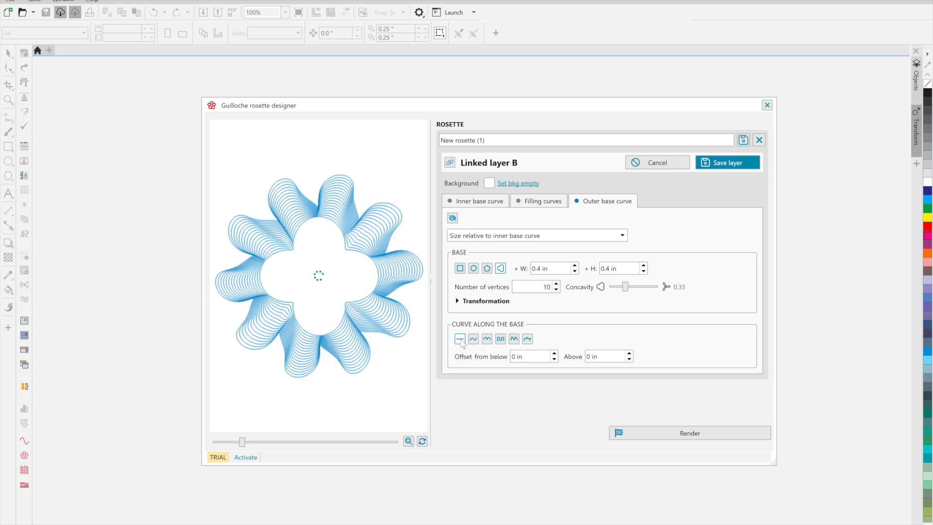
click(719, 162)
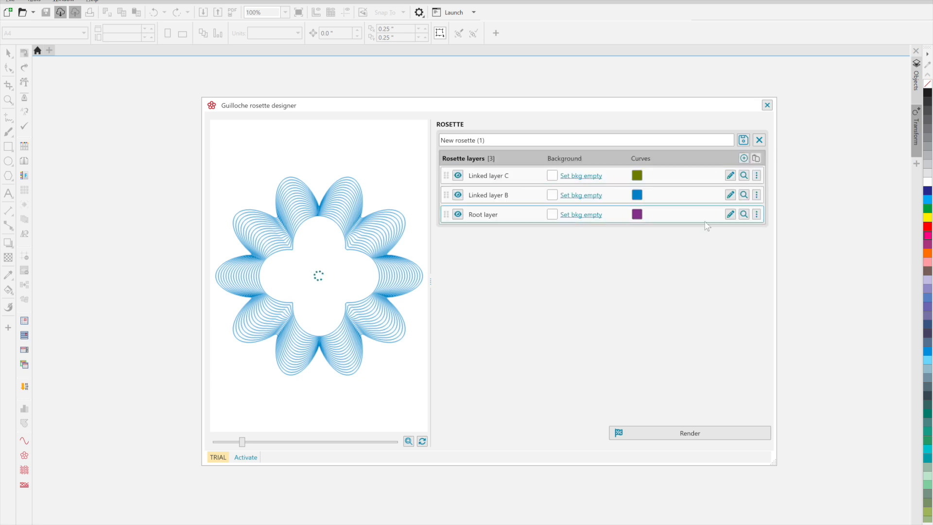
Open Linked layer C for editing and set its indent from the border of the previous layer to 0.02 in
click(729, 213)
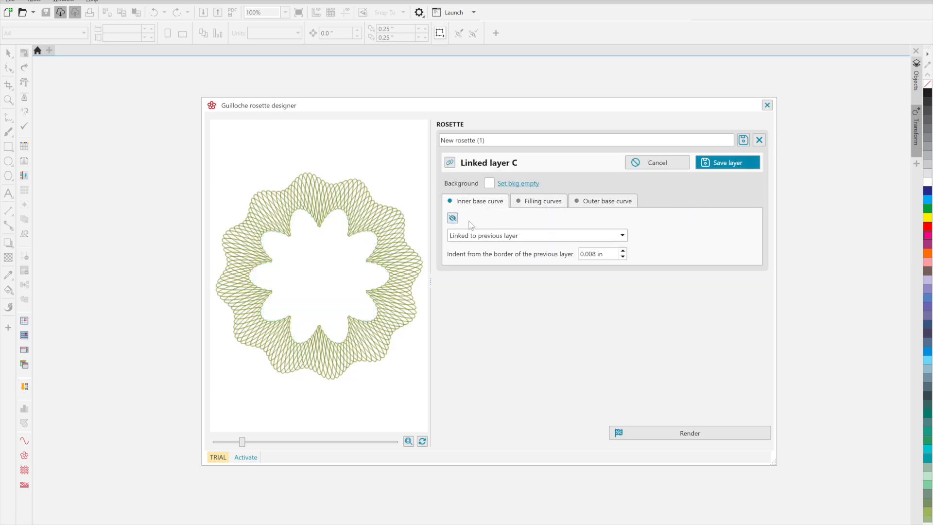
click(594, 253)
key(BackSpace)
key(BackSpace)
text(2)
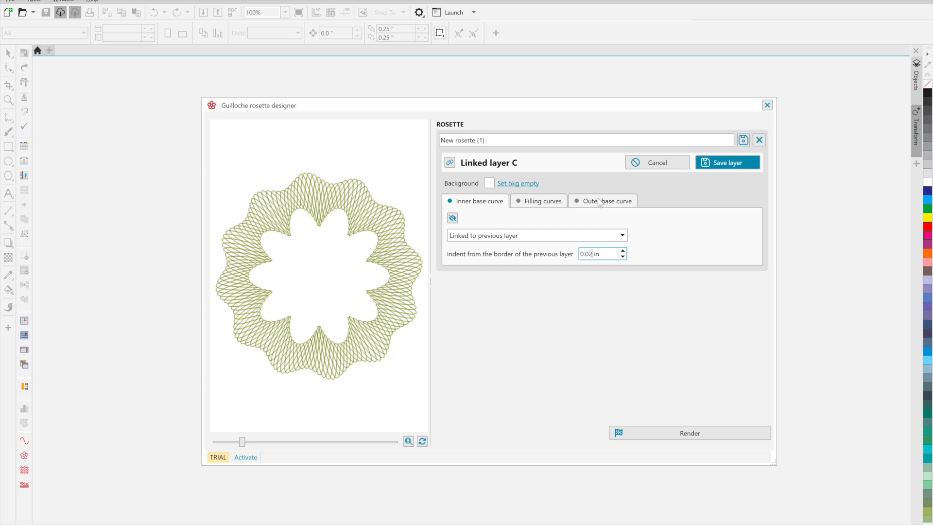
Set Linked layer C's outer base curve to 0.4 in additional width and 0.4 in additional height
click(599, 201)
key(BackSpace)
key(BackSpace)
key(BackSpace)
text(4)
click(615, 269)
key(BackSpace)
key(BackSpace)
key(BackSpace)
text(4)
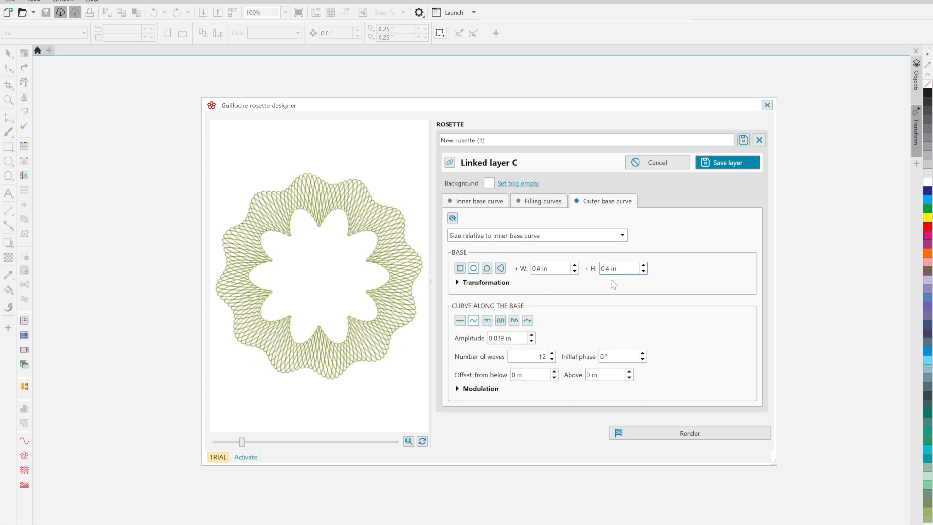
Give Linked layer C's outer base the wave type with horizontal amplitude: 0.17 in amplitude, 0.1 in horizontal amplitude, 4 waves
click(528, 321)
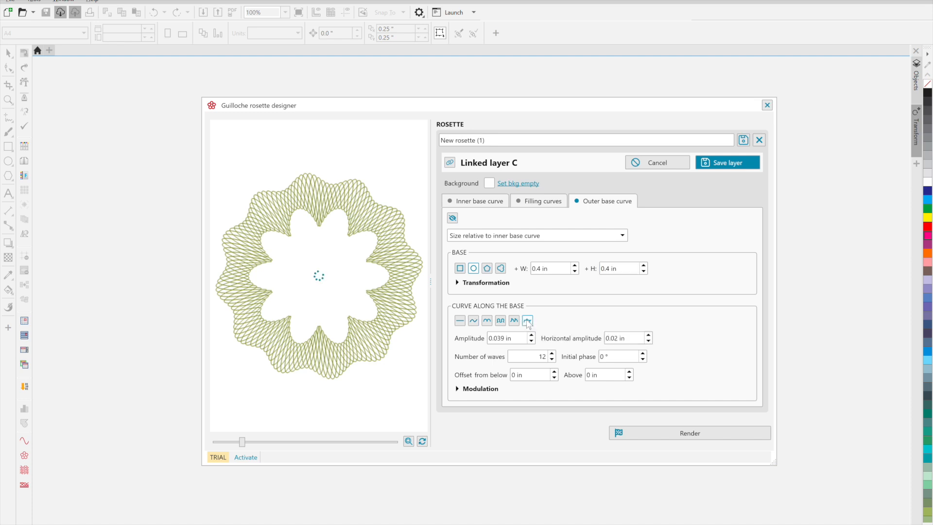
click(505, 338)
key(BackSpace)
key(BackSpace)
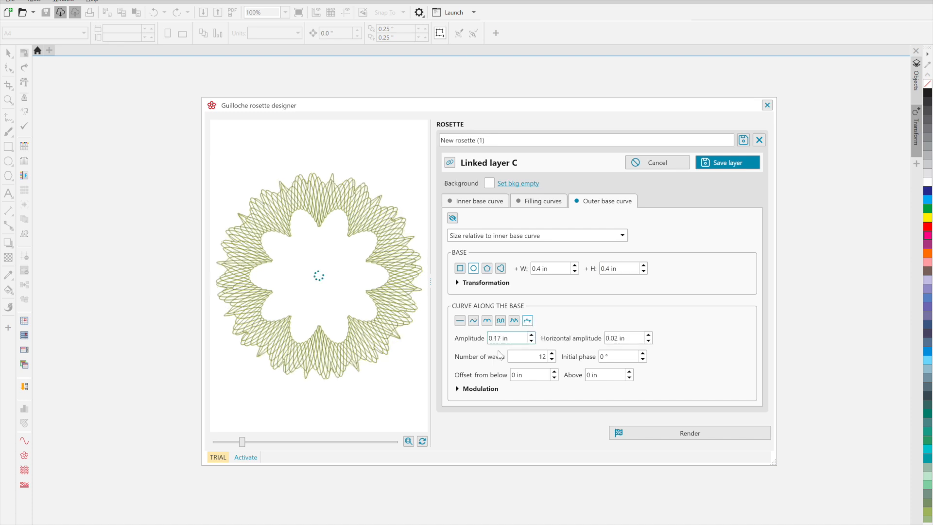
click(616, 339)
key(BackSpace)
key(BackSpace)
text(1)
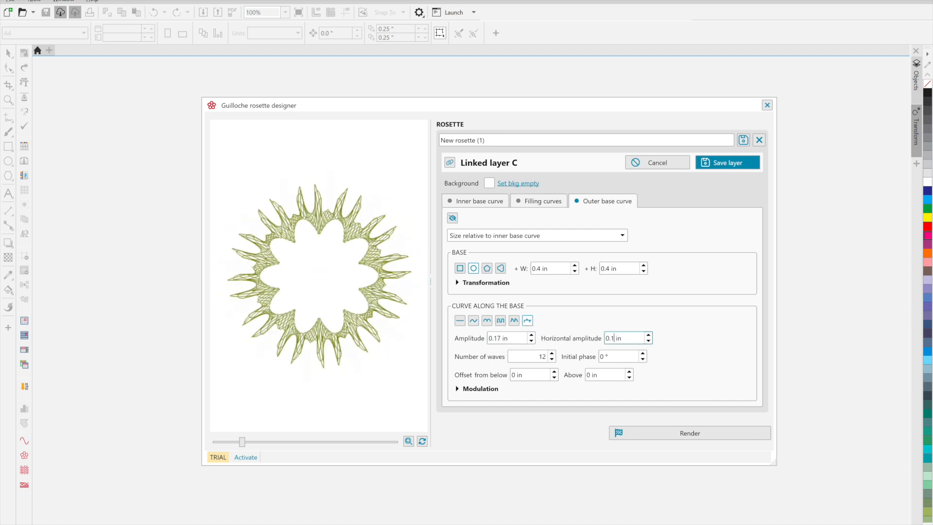
click(543, 357)
key(BackSpace)
key(BackSpace)
text(4)
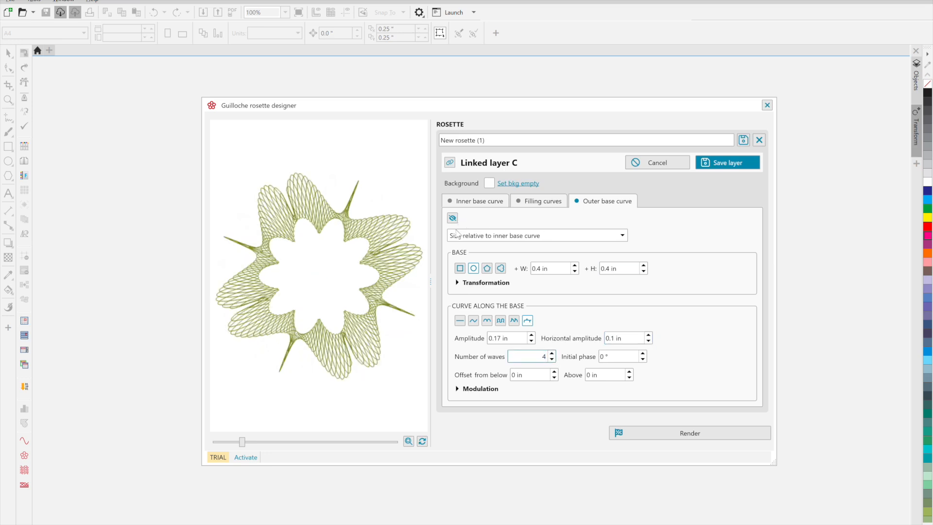
Rotate Linked layer C's outer base by -22°
click(458, 282)
click(523, 316)
click(523, 315)
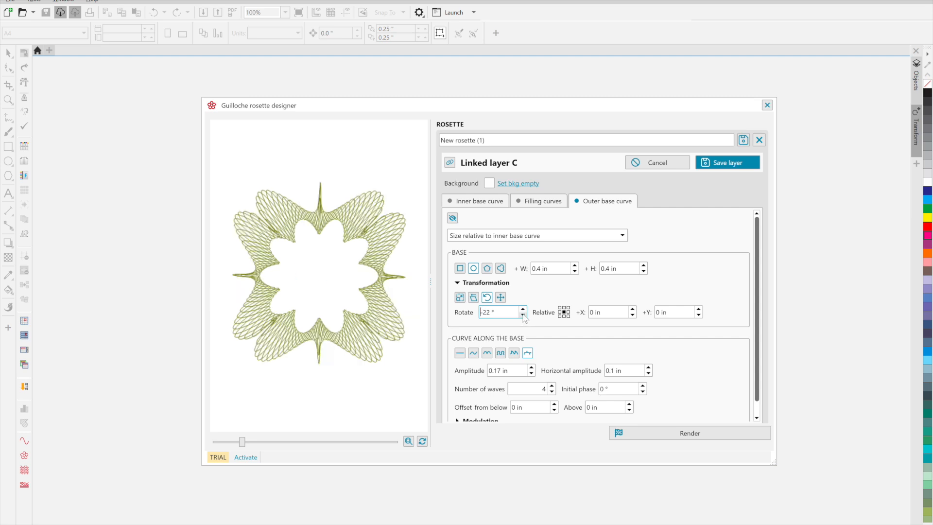
Recolour Linked layer C's filling curve purple and save the layer
click(548, 201)
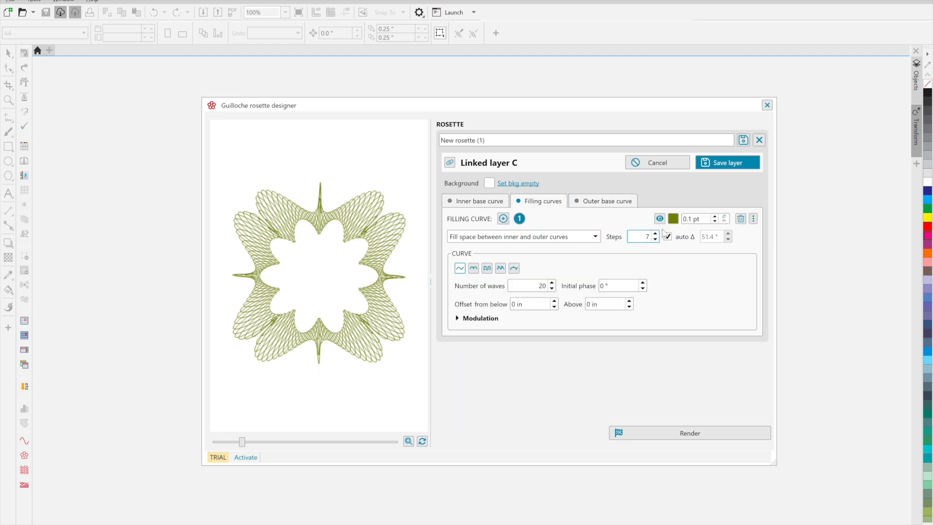
click(673, 218)
click(694, 283)
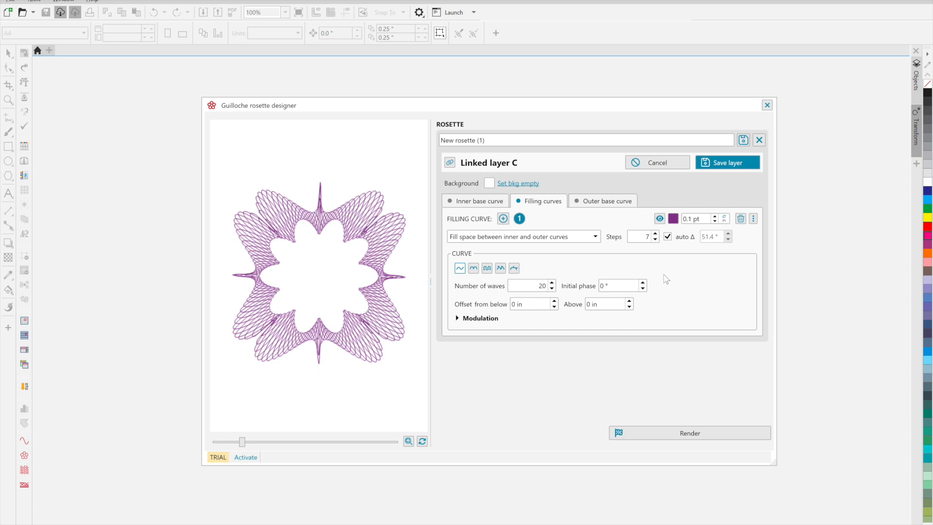
click(718, 168)
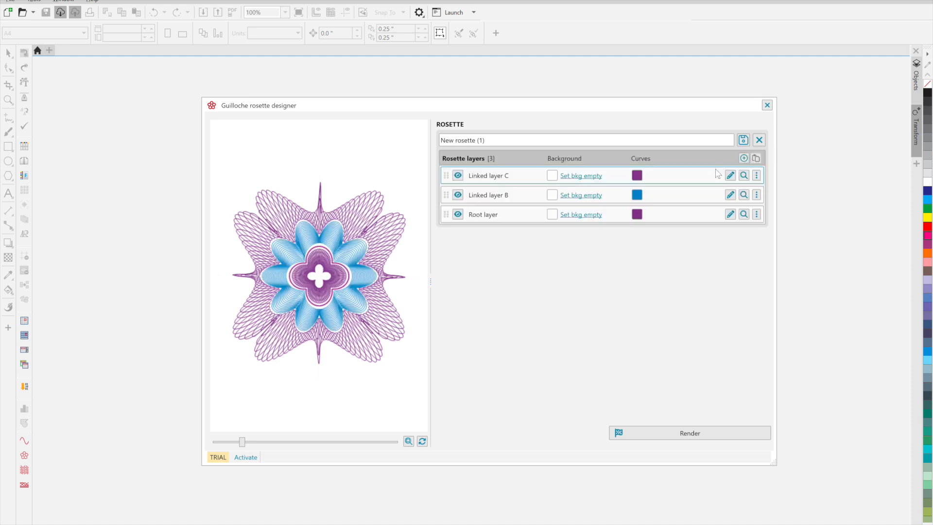
Add a new linked layer around Linked layer C in the rosette
click(744, 158)
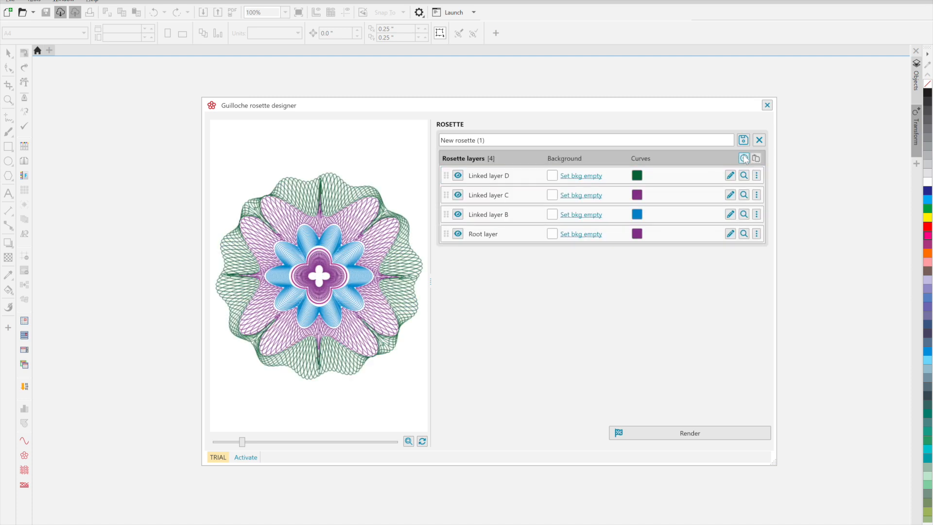
Adjust Linked layer D's indent from the previous layer, and give its filling curve a blue 0.3 pt line with 0.03 in offset above
click(730, 175)
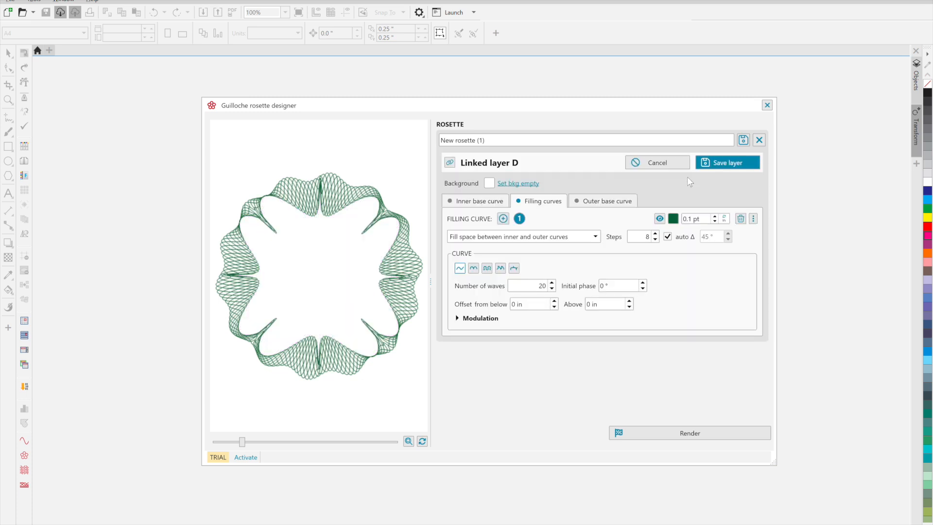
click(484, 201)
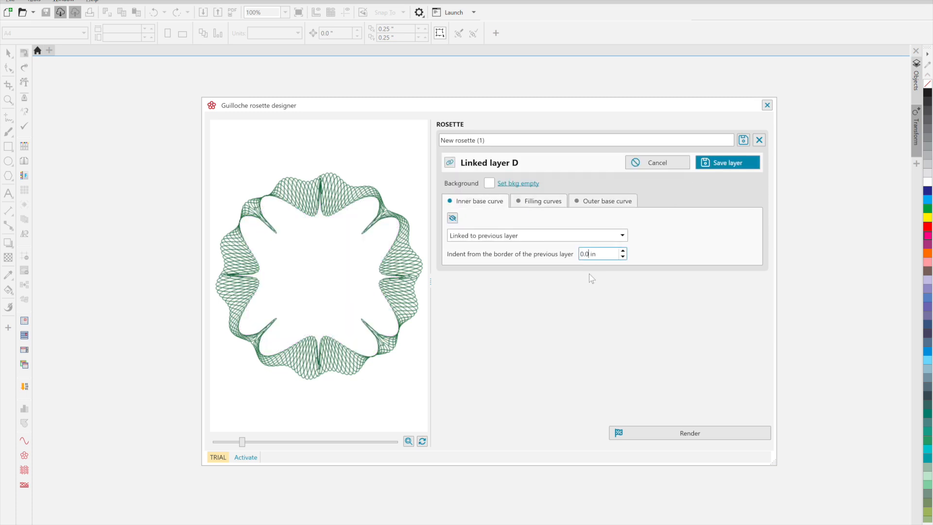
click(537, 201)
click(673, 218)
click(690, 263)
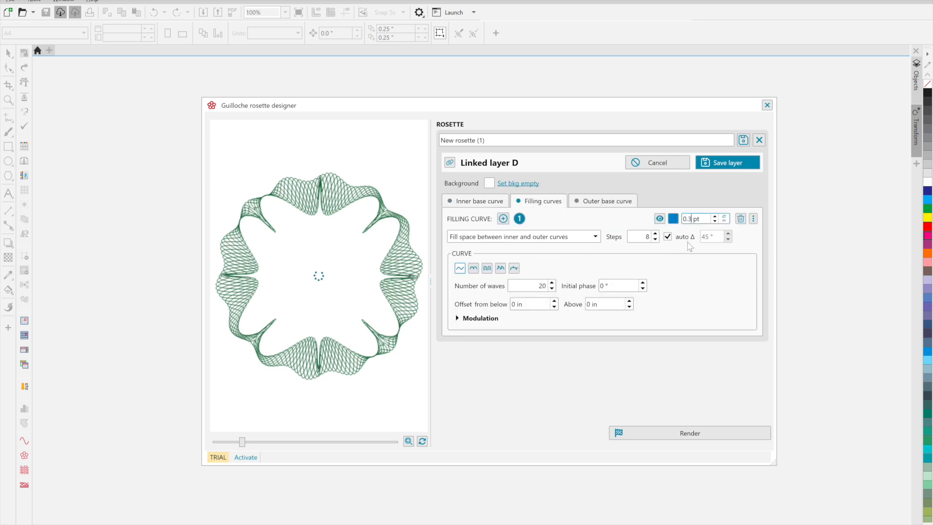
click(590, 305)
text(.03)
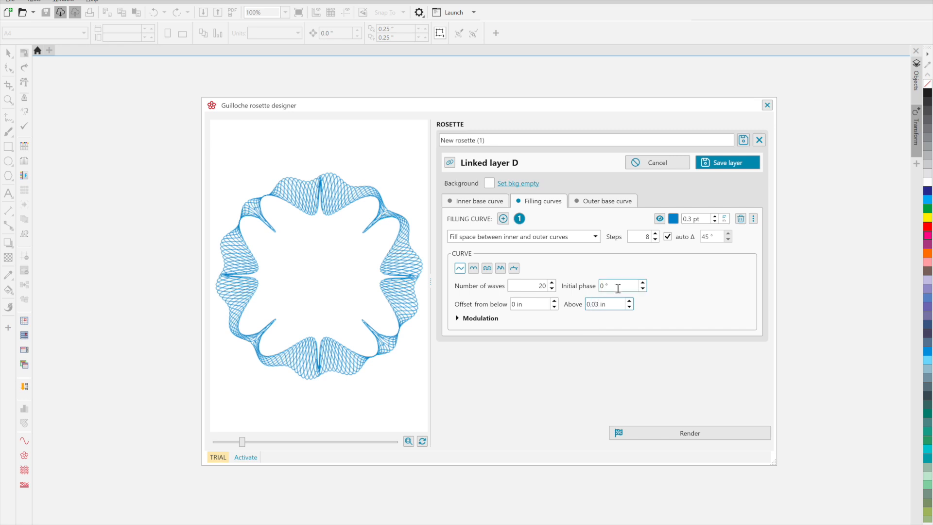
Show Linked layer D's outer base curve at 0.8 pt and set its added width and height to 0.7 in each
click(607, 201)
click(485, 218)
key(BackSpace)
text(8)
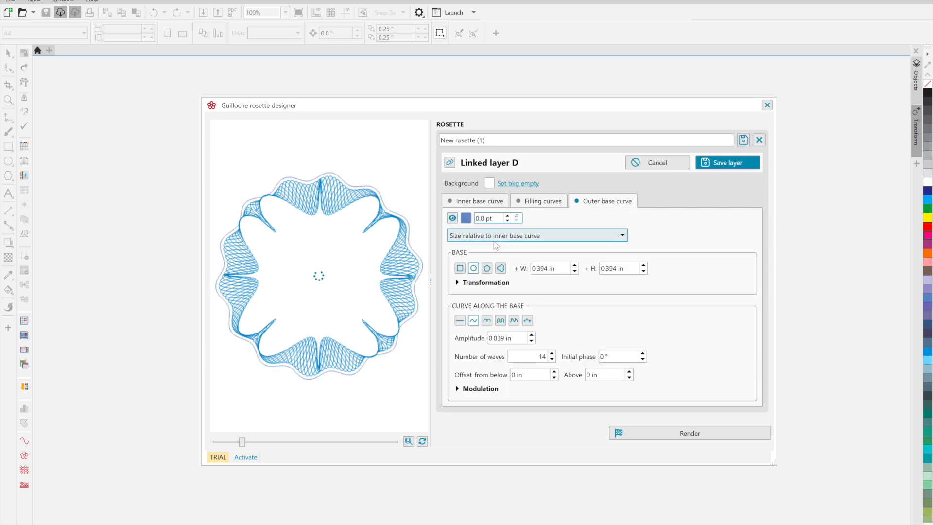
double_click(539, 269)
text(0.7)
key(Tab)
text(0.7)
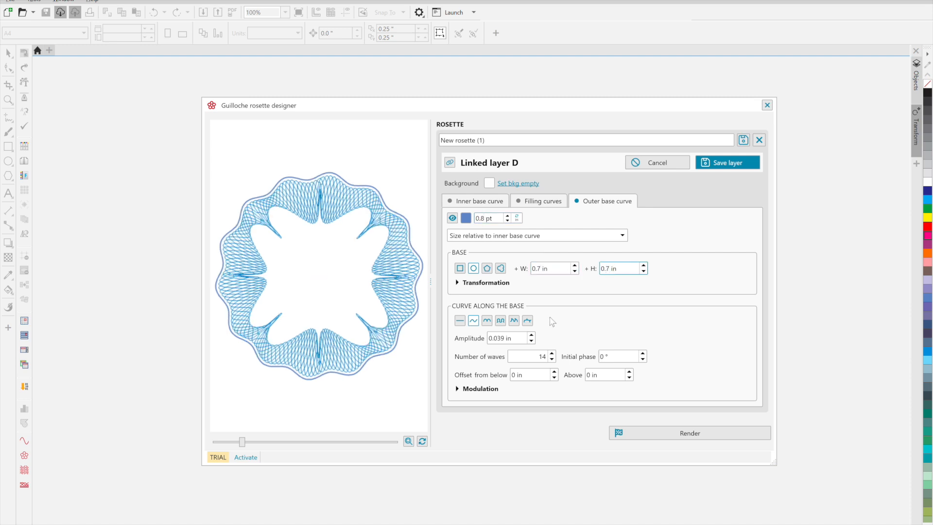
Give Linked layer D's outer base the wave type with horizontal amplitude: 0.1 in amplitude, 0.05 in horizontal amplitude, 9 waves
click(501, 322)
double_click(506, 337)
text(0.1)
click(614, 338)
double_click(541, 356)
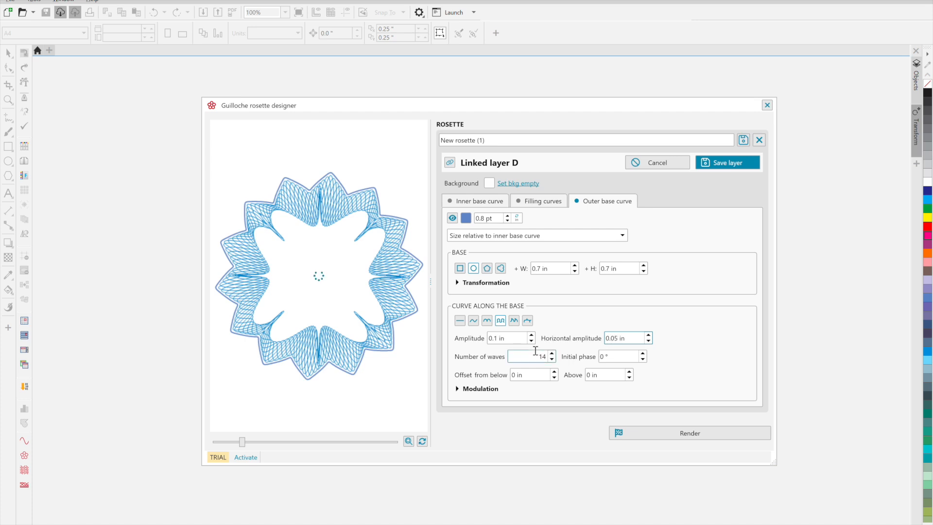
text(9)
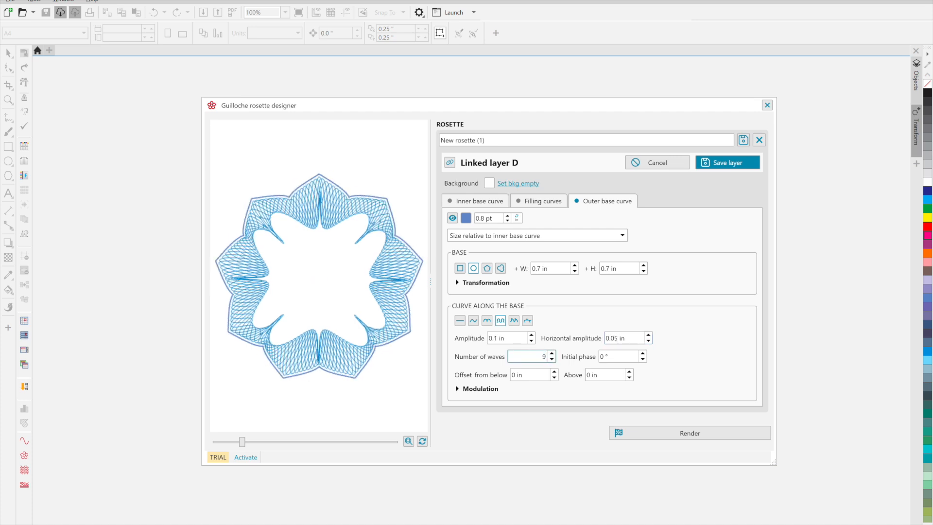
Recolour Linked layer D's outer base curve magenta-purple and save the layer
click(465, 218)
click(481, 240)
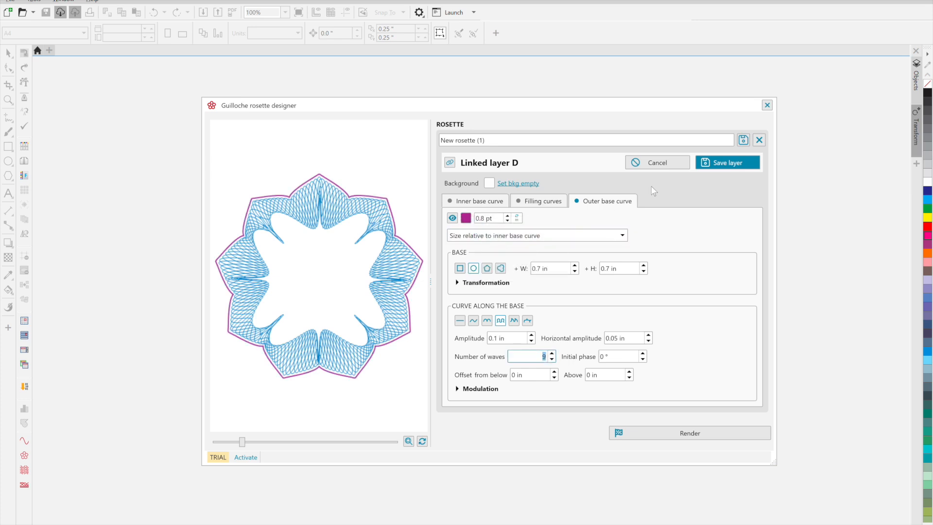
click(713, 163)
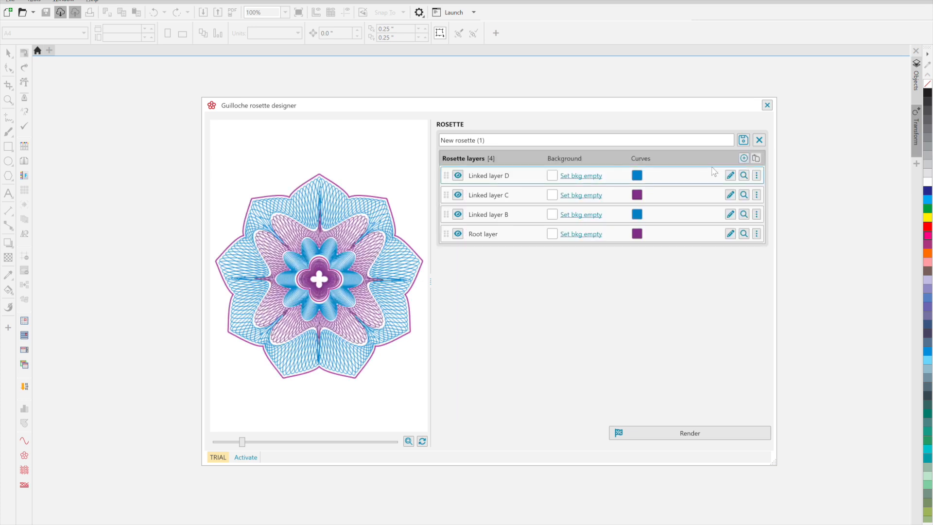
Set Linked layer C's filling curve thickness to 0.3 pt, and review and re-save Linked layer B and the root layer
click(730, 195)
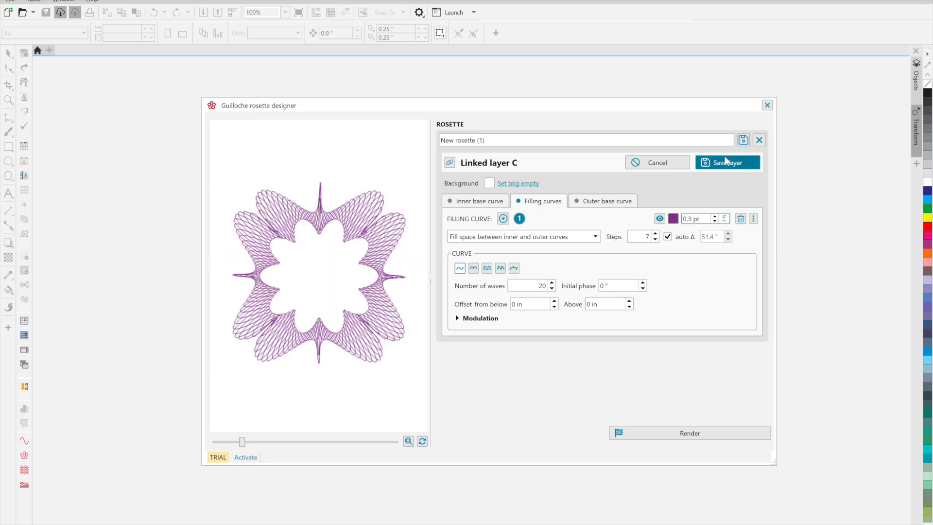
click(724, 164)
click(730, 214)
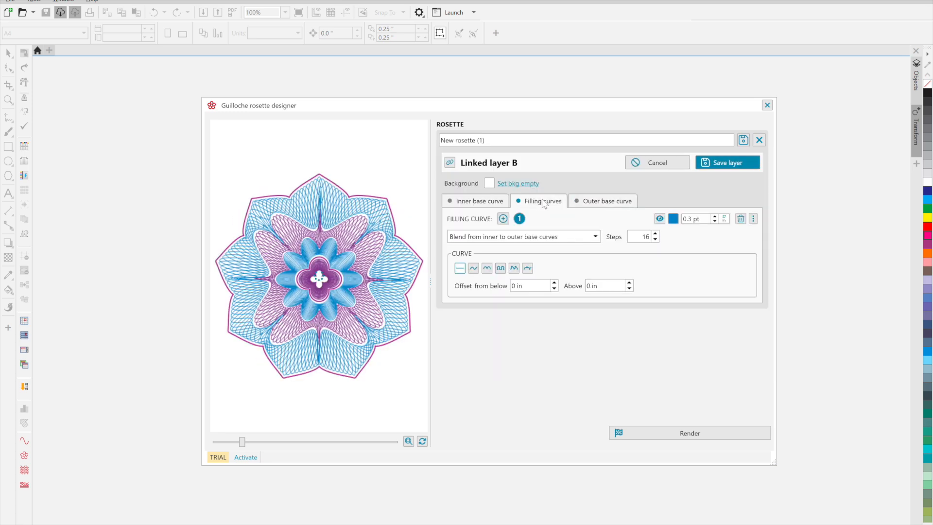
click(714, 162)
click(730, 233)
click(713, 162)
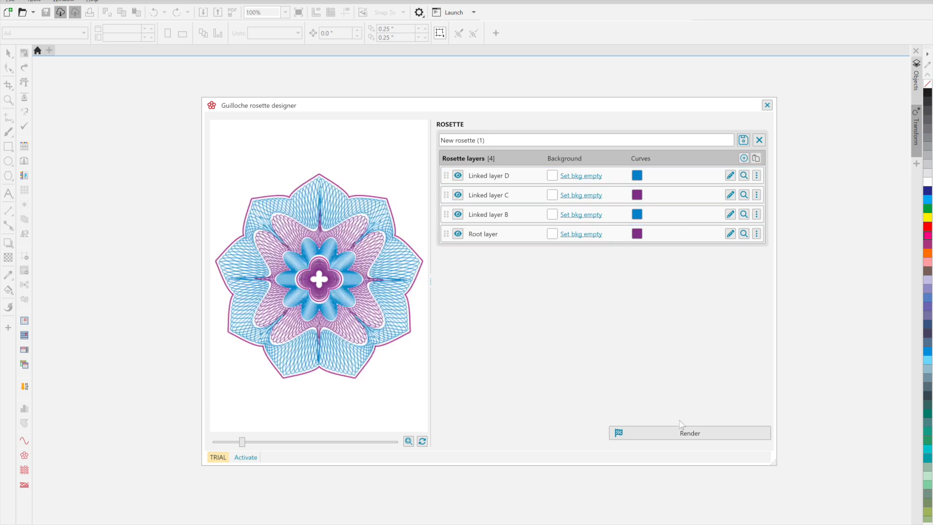
Render the four-layer rosette into a document and move the designer window aside to uncover the artwork
click(673, 439)
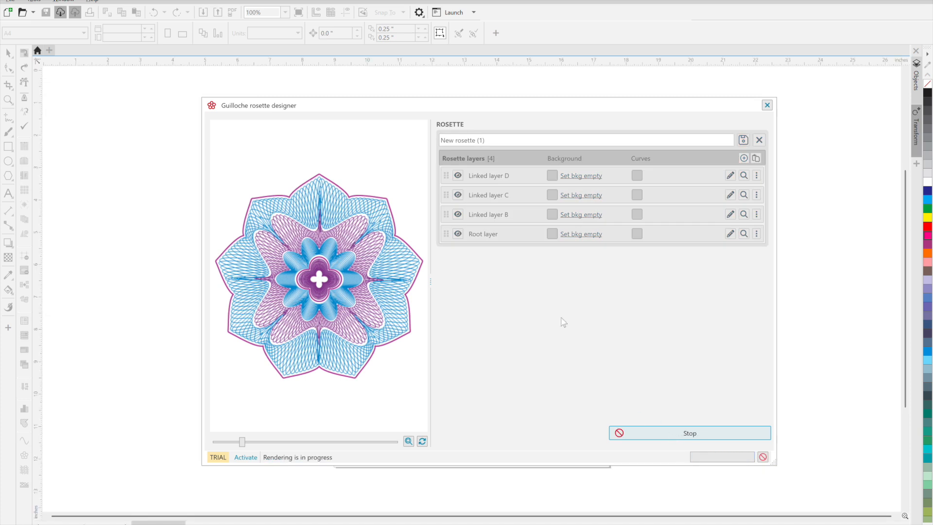
drag(414, 102, 718, 114)
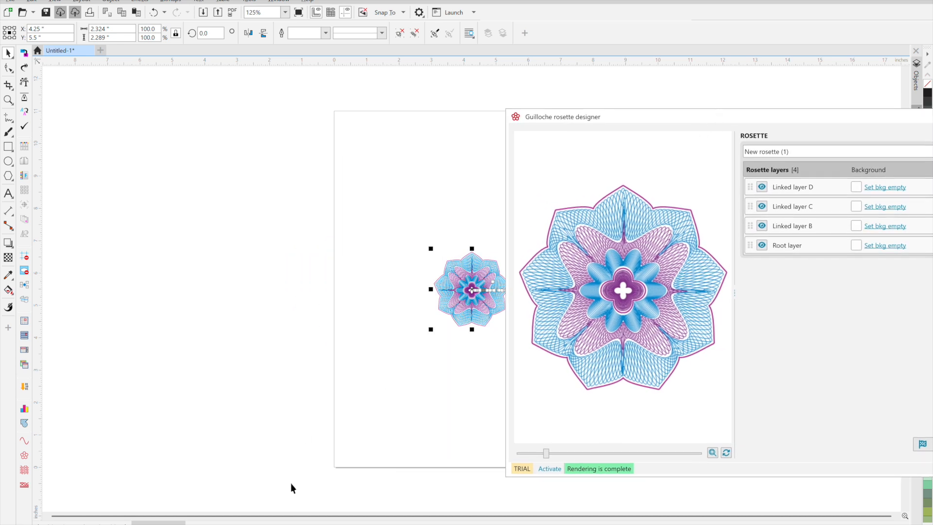
drag(607, 122, 697, 117)
Inspect the rendered rosette on the page up close with nothing selected
click(8, 100)
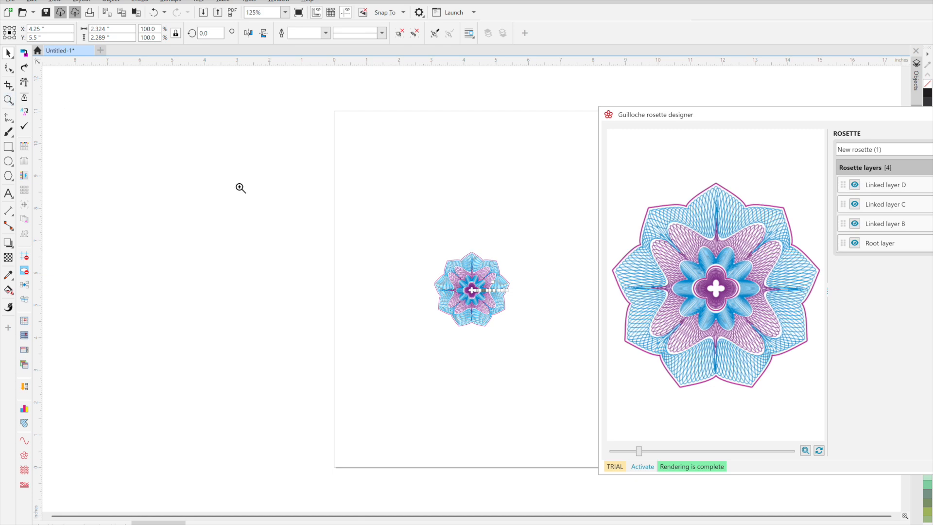
drag(419, 239, 534, 341)
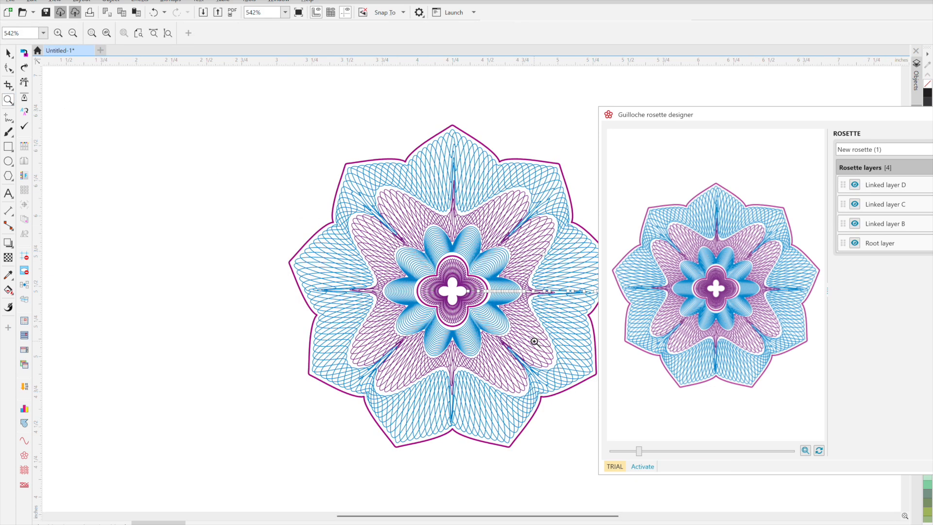
click(9, 53)
click(201, 124)
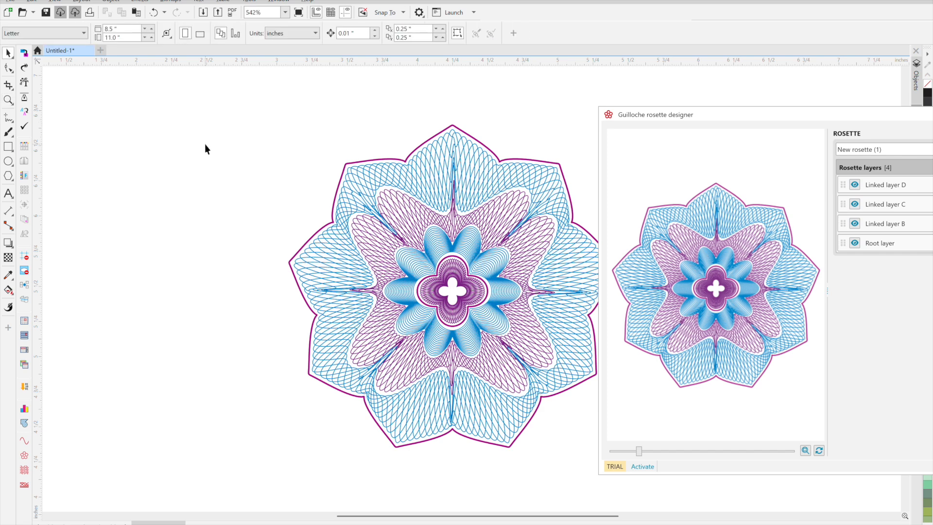